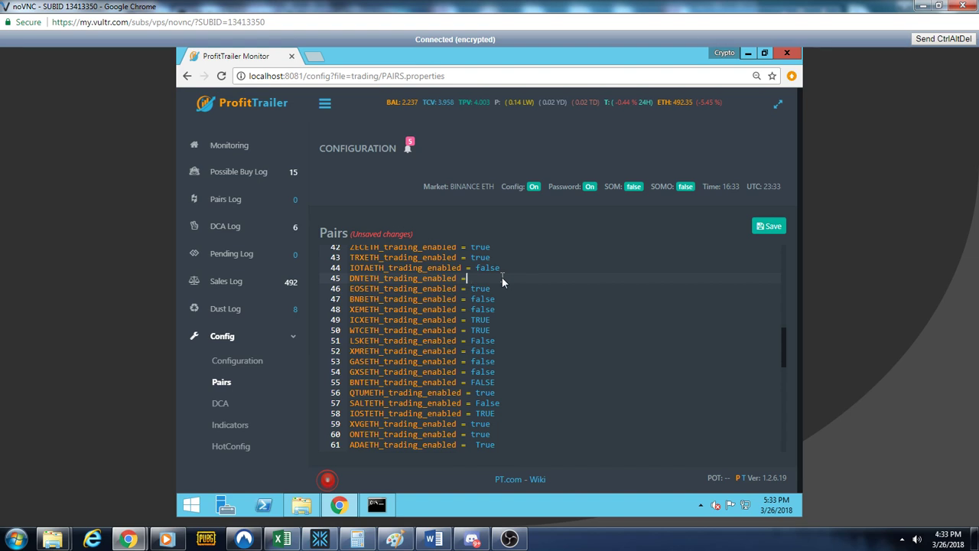
Step: Set DNTETH_trading_enabled to false on line 45, removing the stray extra e
type("fa")
type("ls")
type("e")
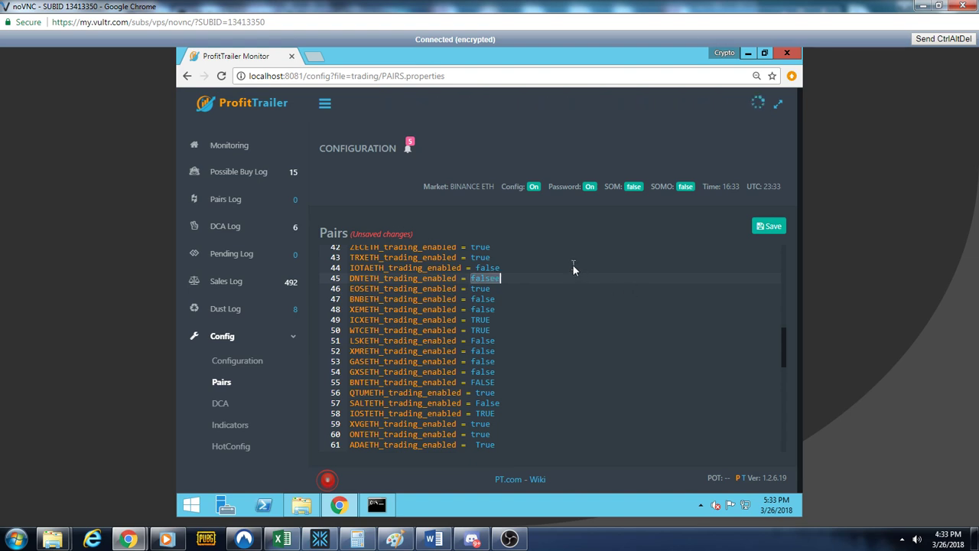
left_click(542, 278)
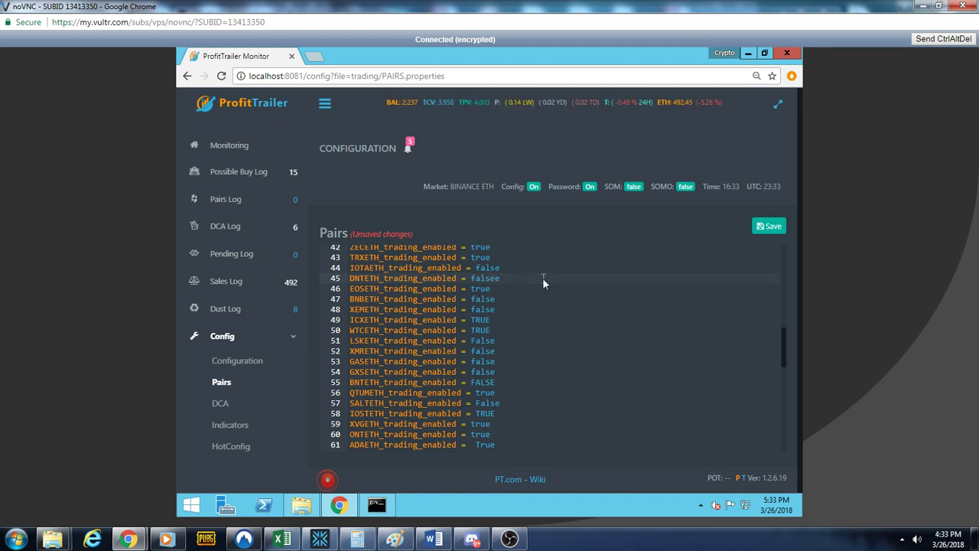
key("BackSpace")
Step: Save the pairs file and go to the DCA log
left_click(767, 227)
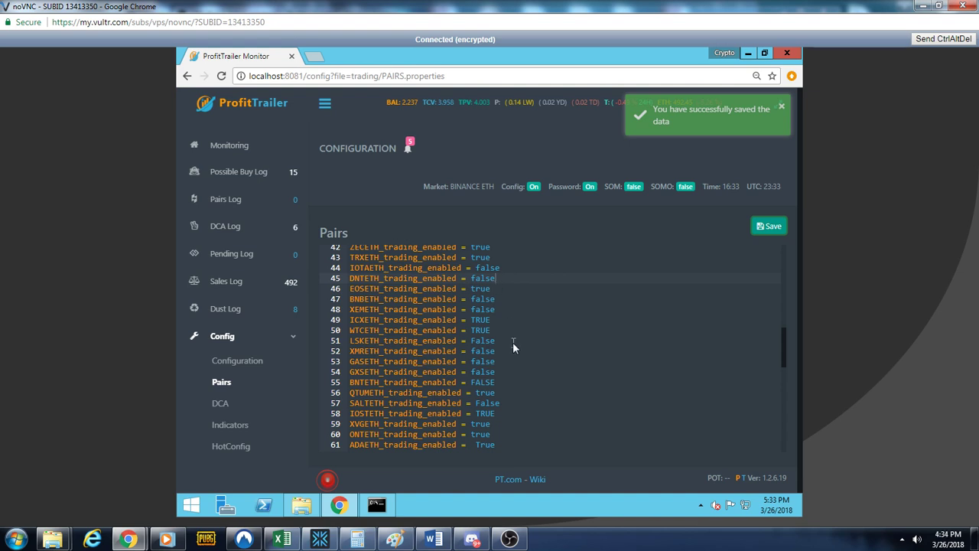
scroll(462, 328, "up", 2)
left_click(234, 229)
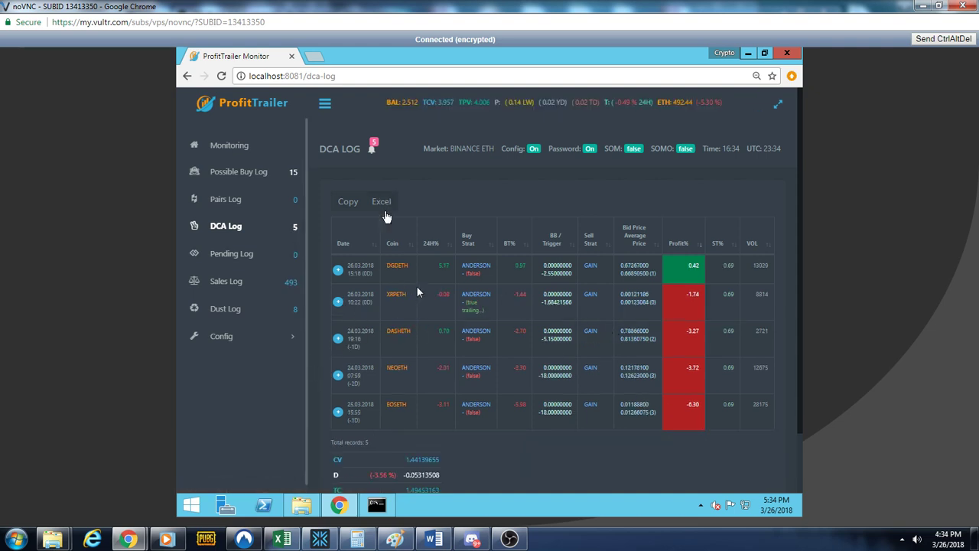
Step: Open the Possible Buy Log and expand the Config submenu
left_click(256, 172)
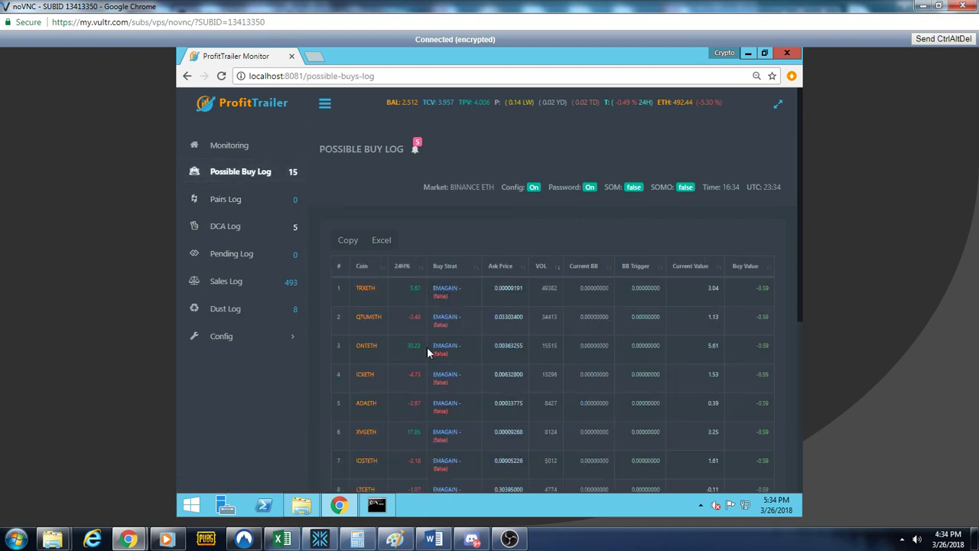
left_click(222, 336)
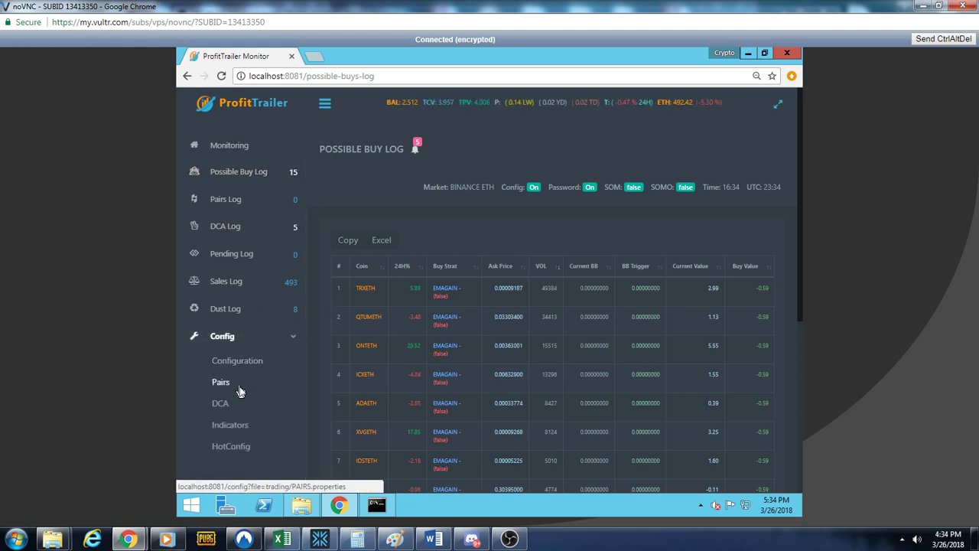
Step: Open the Pairs config file and scroll down to ONTETH on line 60
left_click(238, 382)
scroll(470, 386, "down", 3)
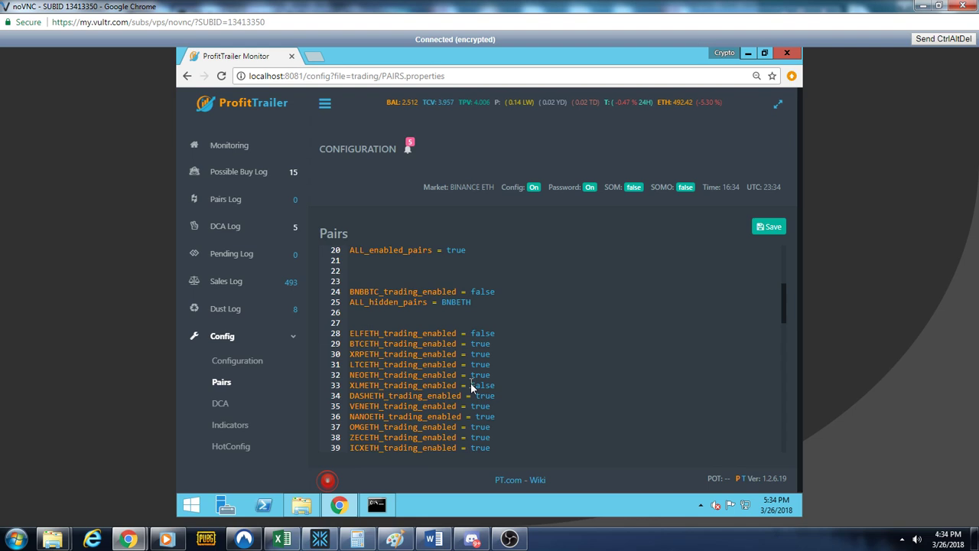
scroll(471, 383, "down", 2)
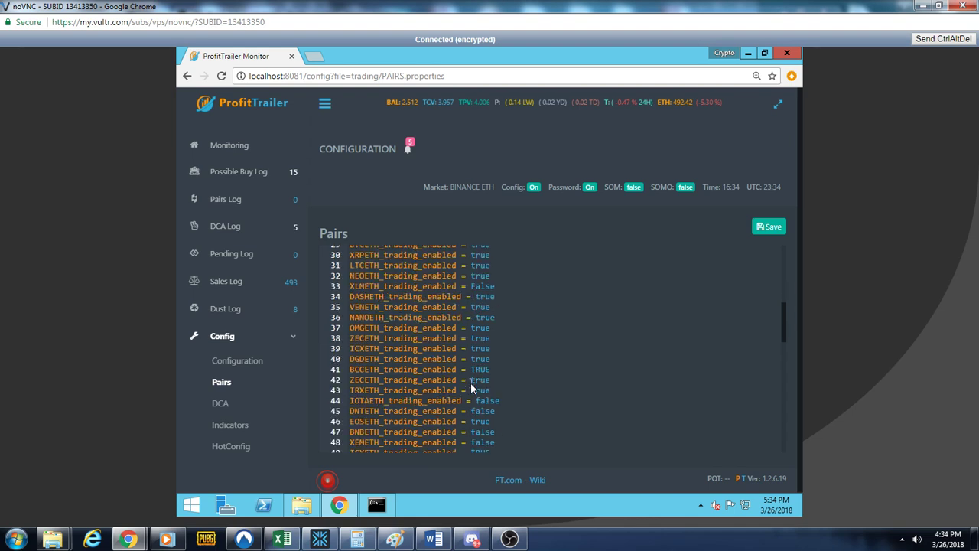
scroll(470, 383, "down", 1)
scroll(470, 382, "down", 1)
scroll(471, 383, "down", 1)
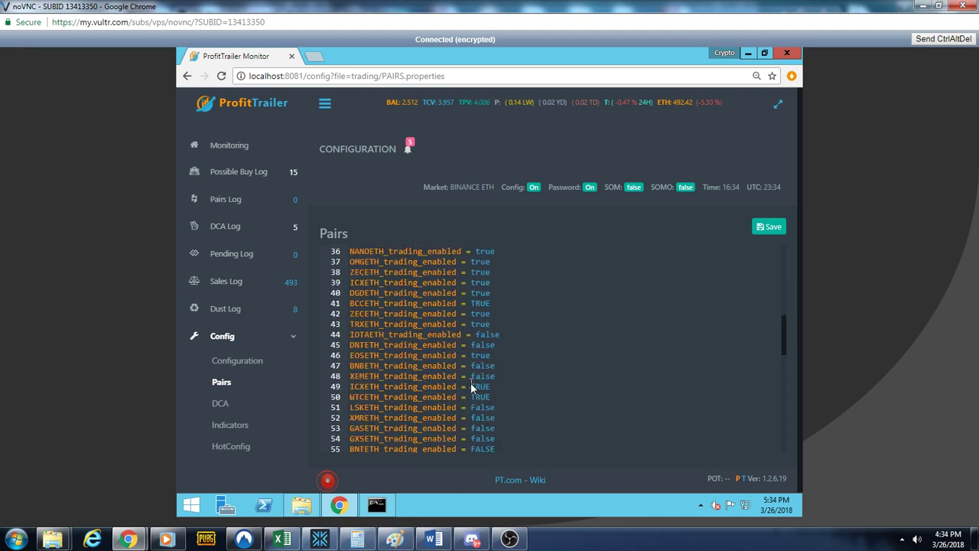
scroll(470, 383, "down", 1)
scroll(471, 382, "down", 1)
scroll(470, 382, "down", 1)
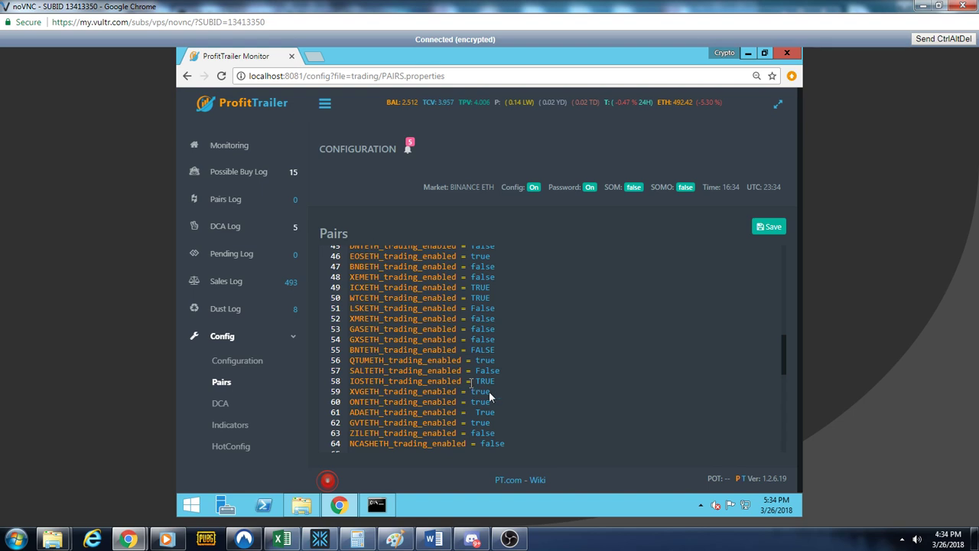
Step: Change ONTETH_trading_enabled from true to false and save with Ctrl+S
double_click(496, 402)
key("BackSpace")
type("ls")
type("e")
key("ctrl+s")
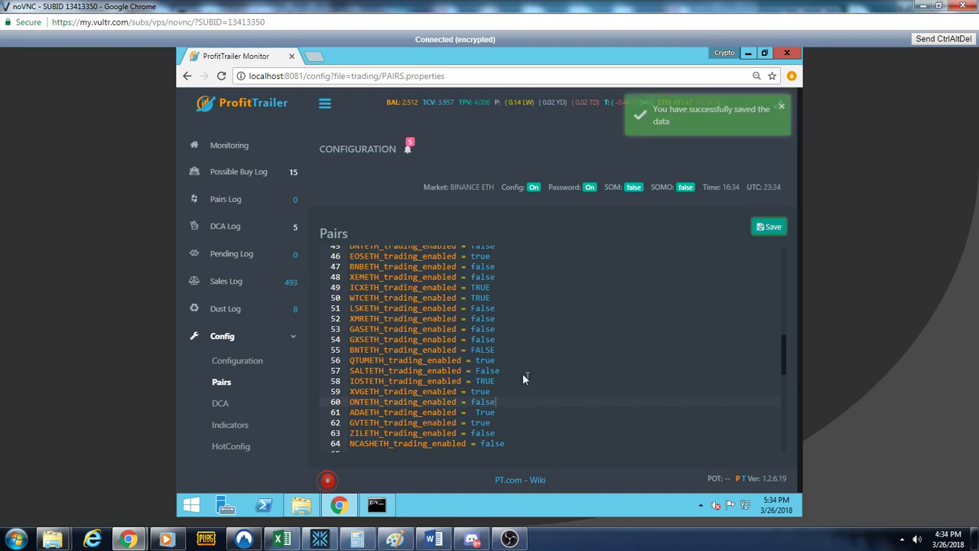
Step: Look through the Possible Buy Log, then open the Sales Log and expand Config
left_click(251, 171)
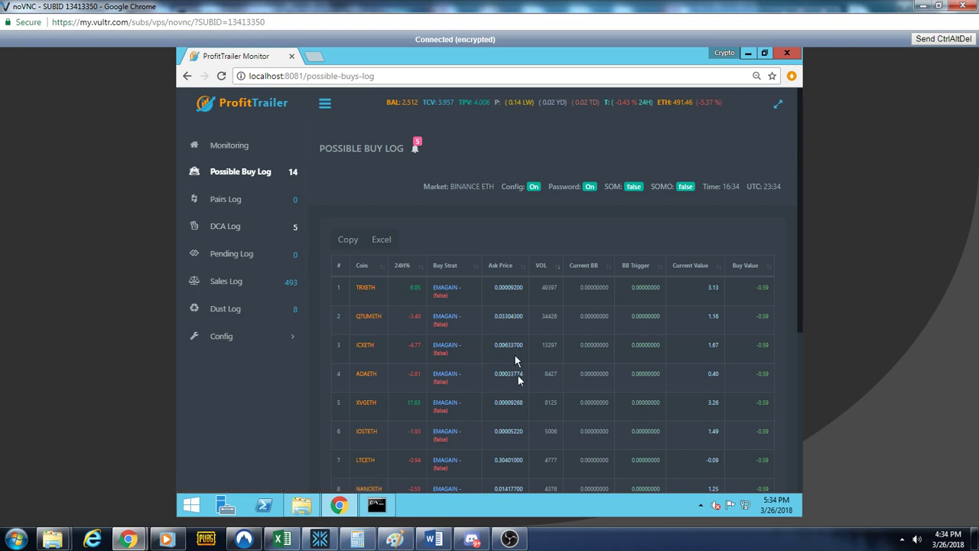
scroll(518, 375, "down", 1)
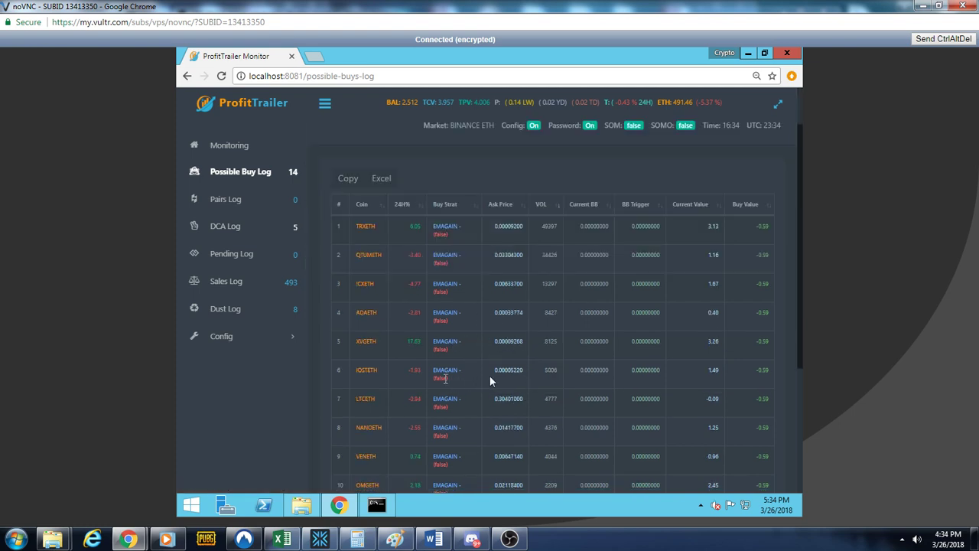
left_click(273, 282)
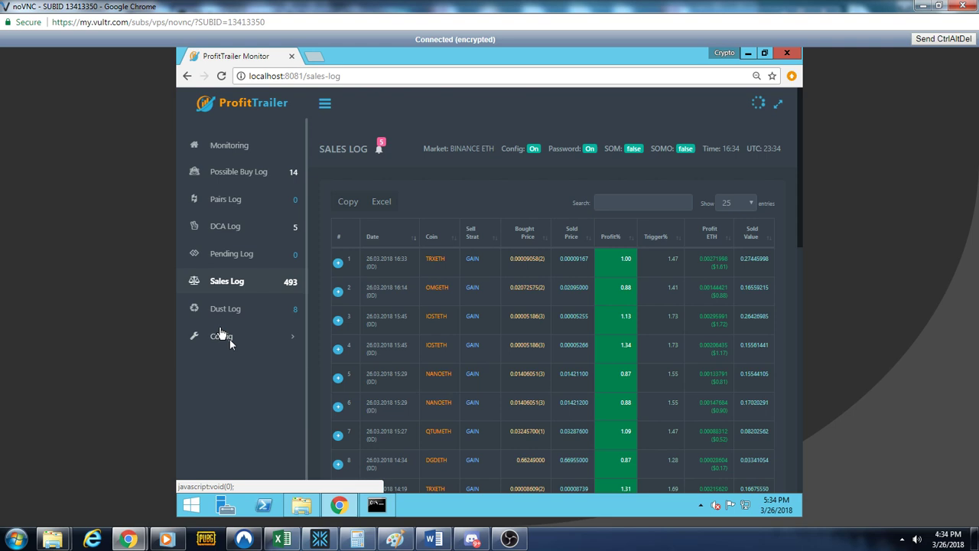
left_click(228, 339)
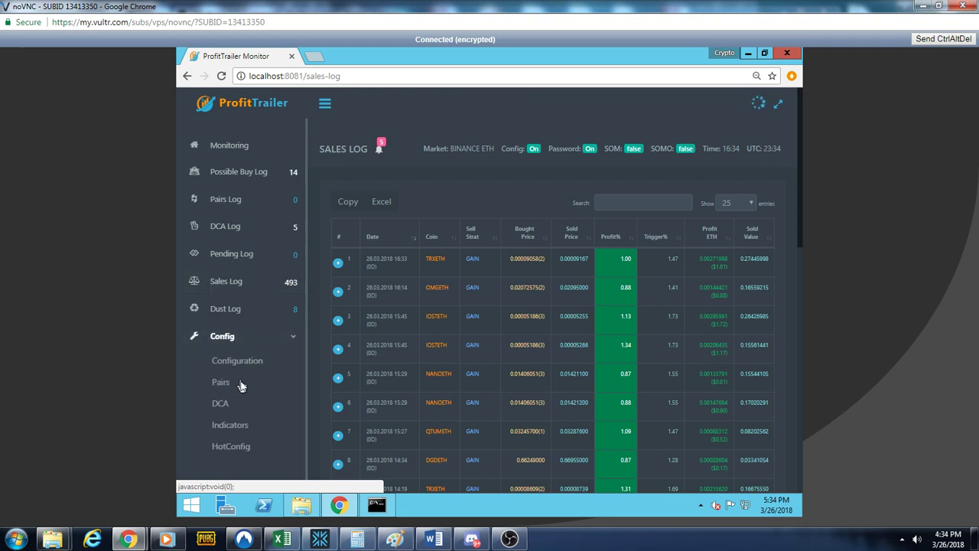
Step: In the Pairs file, change IOSTETH_trading_enabled on line 58 from TRUE to false and save
left_click(221, 382)
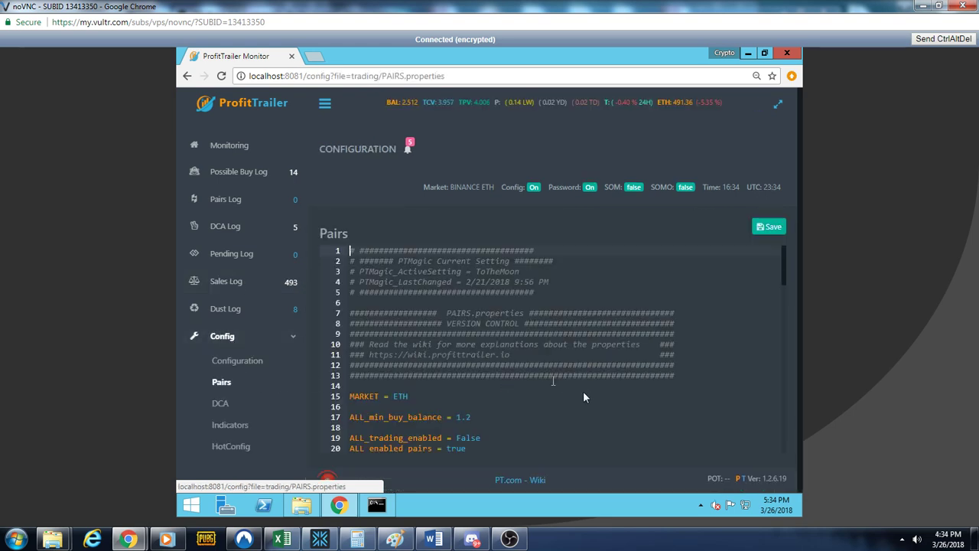
scroll(583, 396, "down", 1)
scroll(583, 401, "down", 5)
scroll(583, 406, "down", 1)
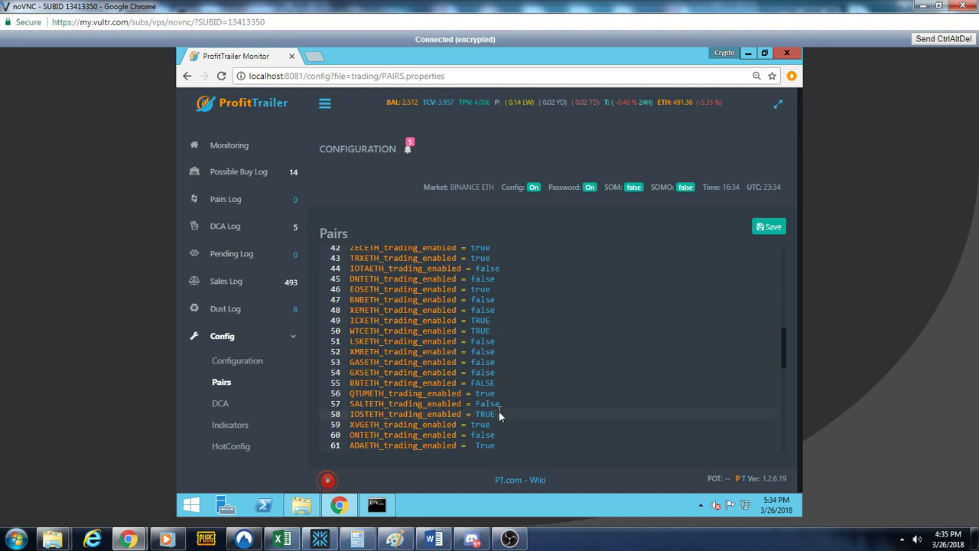
key("BackSpace")
type("false")
left_click(769, 227)
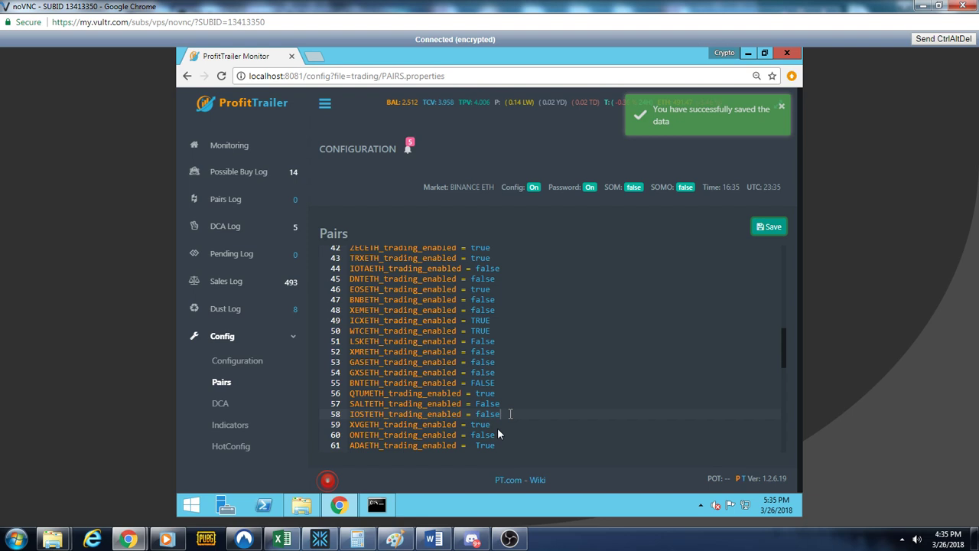
Step: Go from the Possible Buy Log to the PAIRS.properties editor under Config
left_click(252, 169)
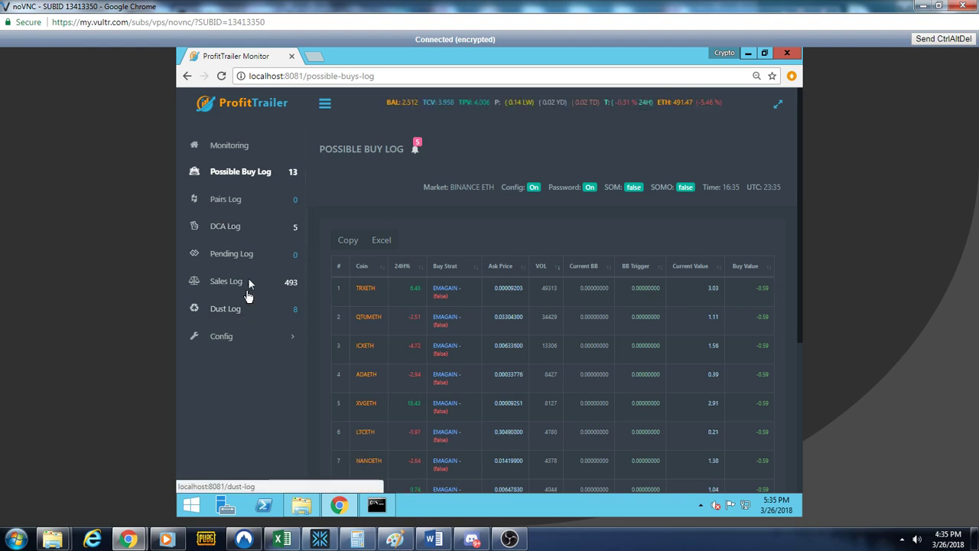
left_click(239, 337)
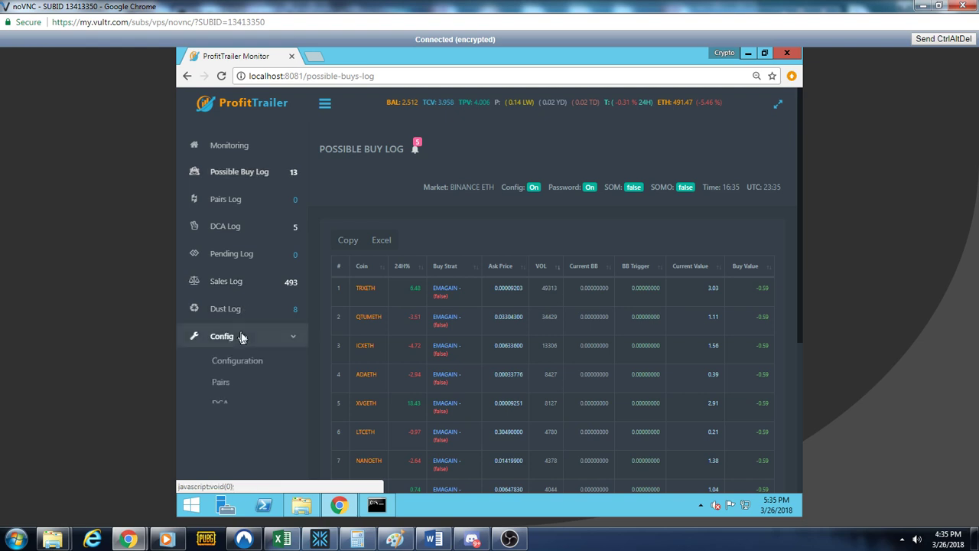
left_click(224, 381)
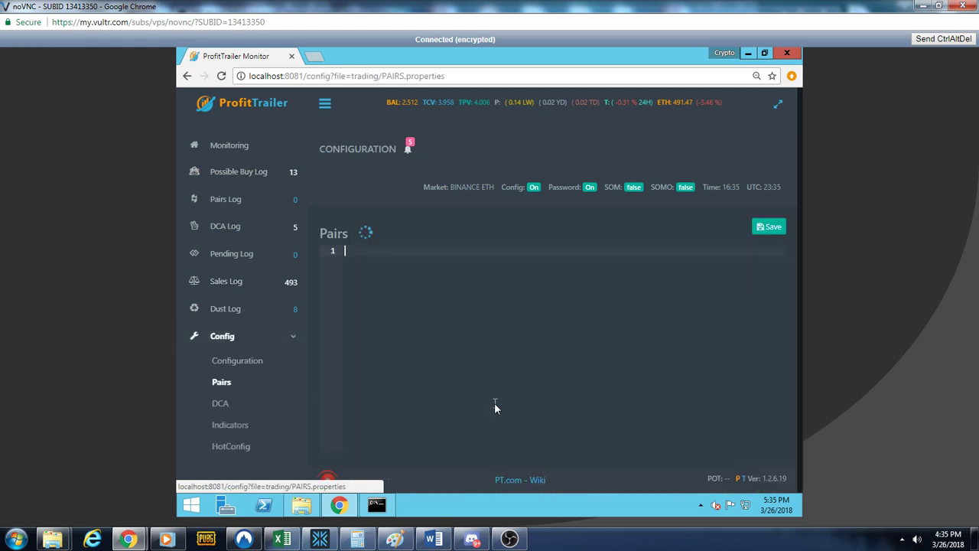
Step: Change XVGETH_trading_enabled on line 59 from true to false and save
scroll(494, 404, "down", 3)
scroll(494, 404, "down", 3)
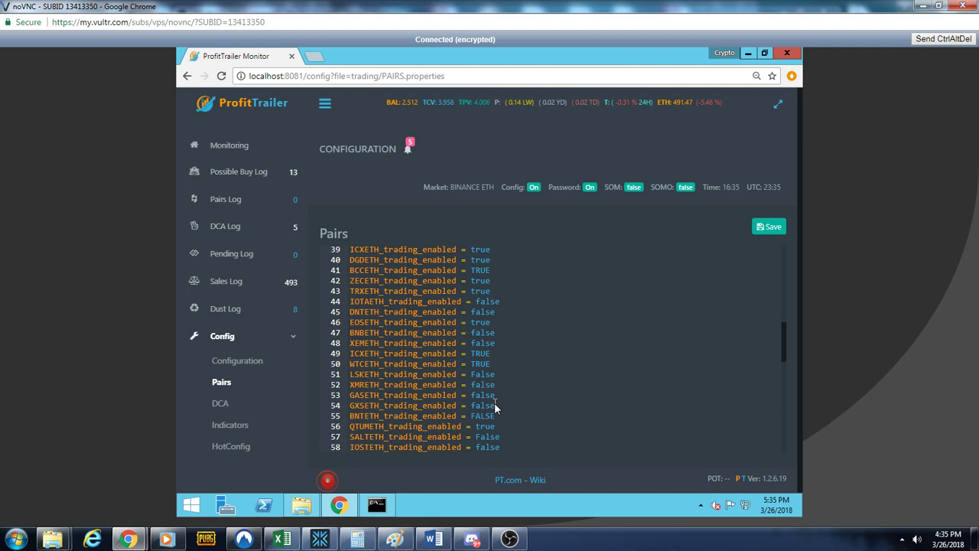
scroll(494, 404, "down", 1)
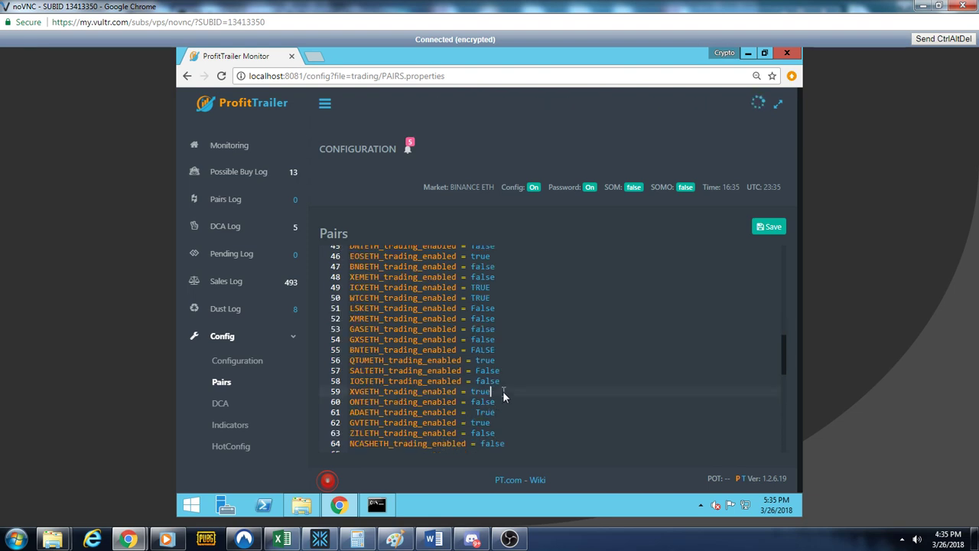
double_click(503, 390)
type("fals")
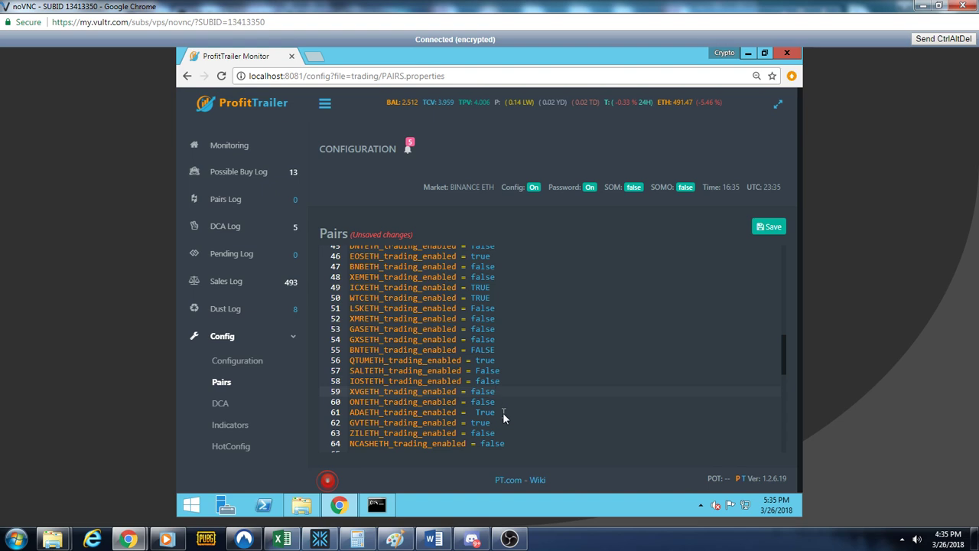
scroll(673, 306, "down", 1)
left_click(770, 228)
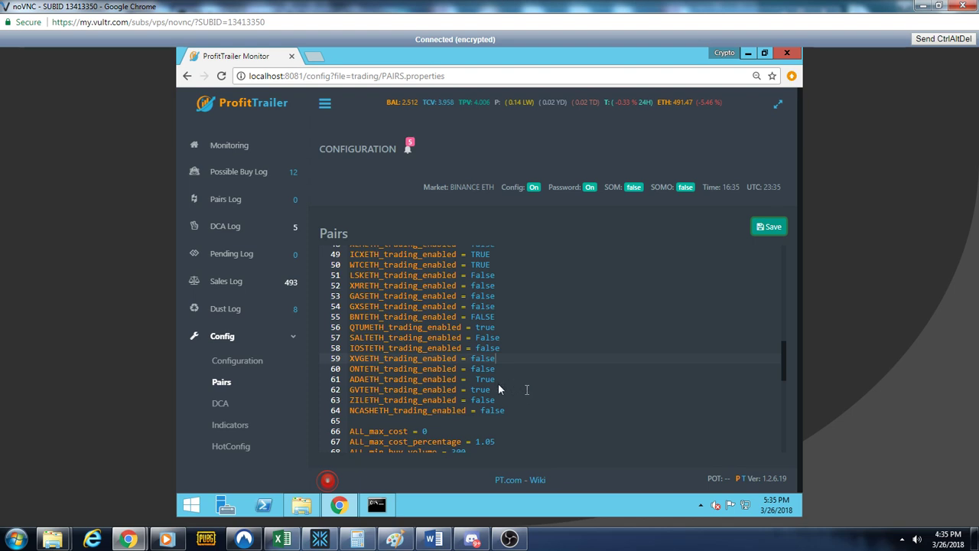
left_click(498, 383)
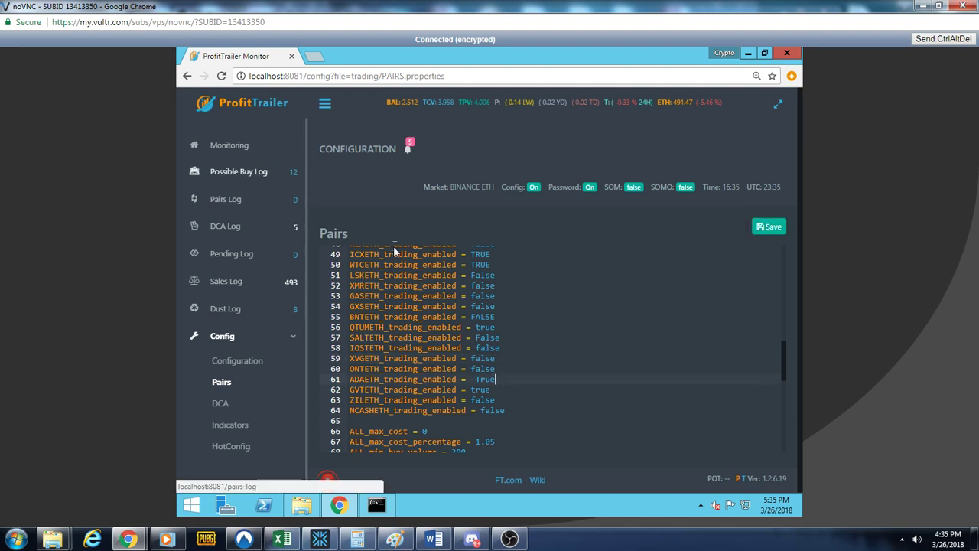
left_click(267, 173)
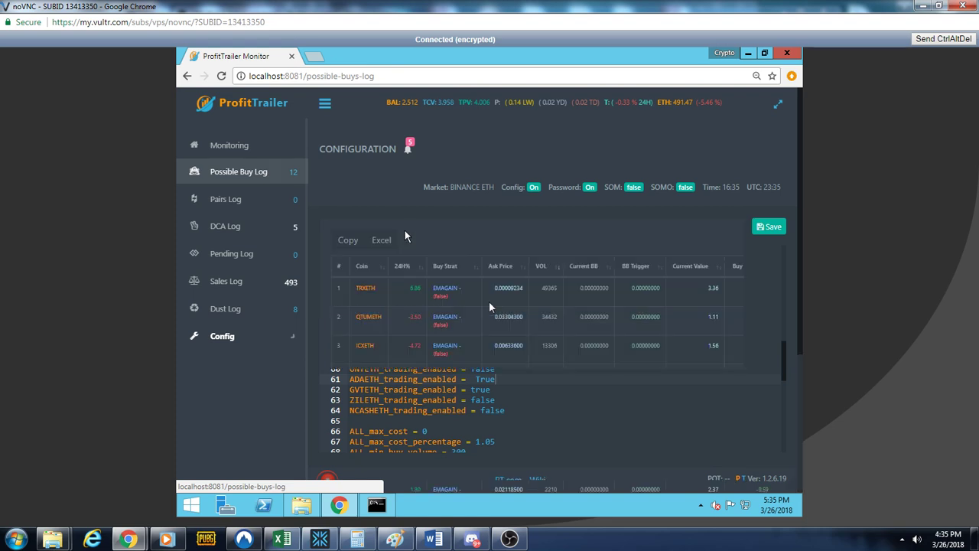
scroll(528, 342, "down", 3)
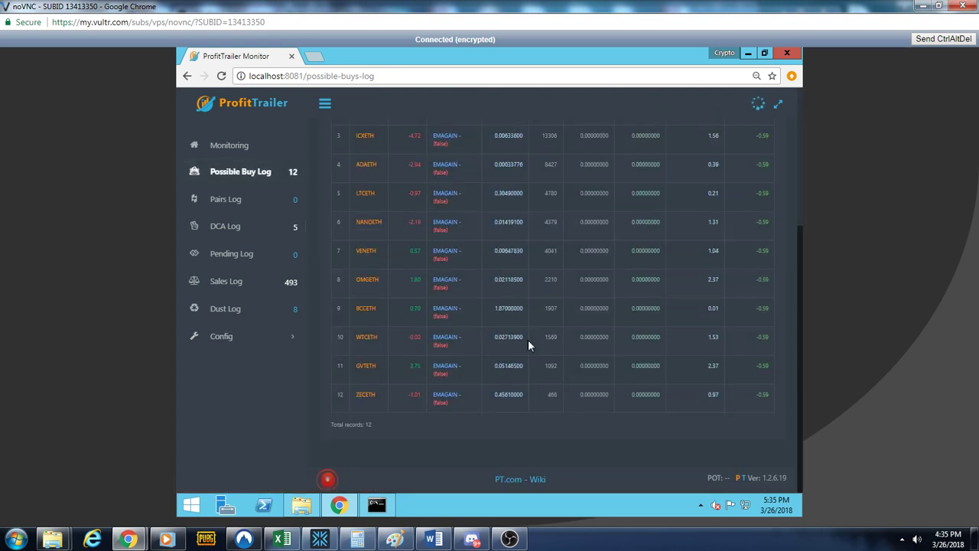
scroll(528, 340, "up", 2)
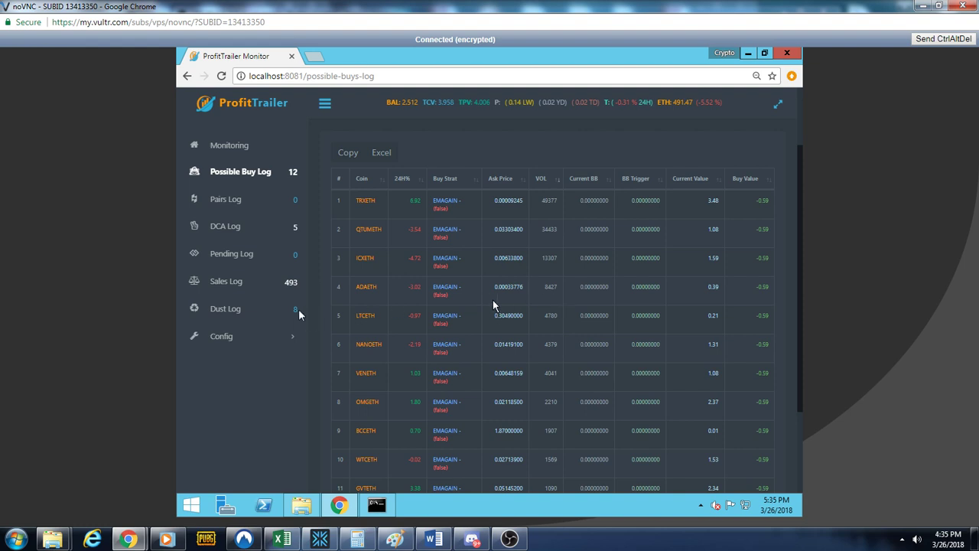
left_click(228, 335)
Step: Scroll through the PAIRS.properties buy/sell settings, then go to the Possible Buy Log
left_click(223, 382)
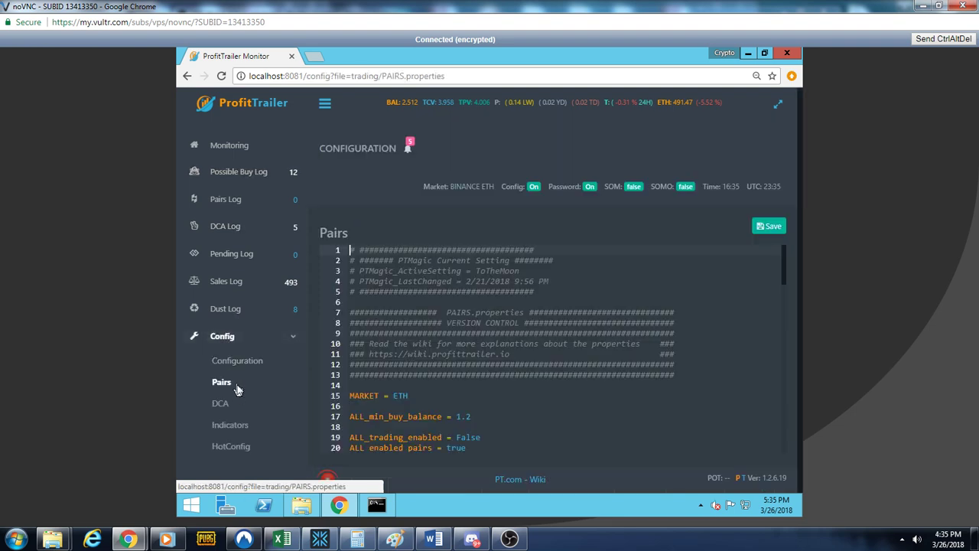
scroll(510, 389, "down", 1)
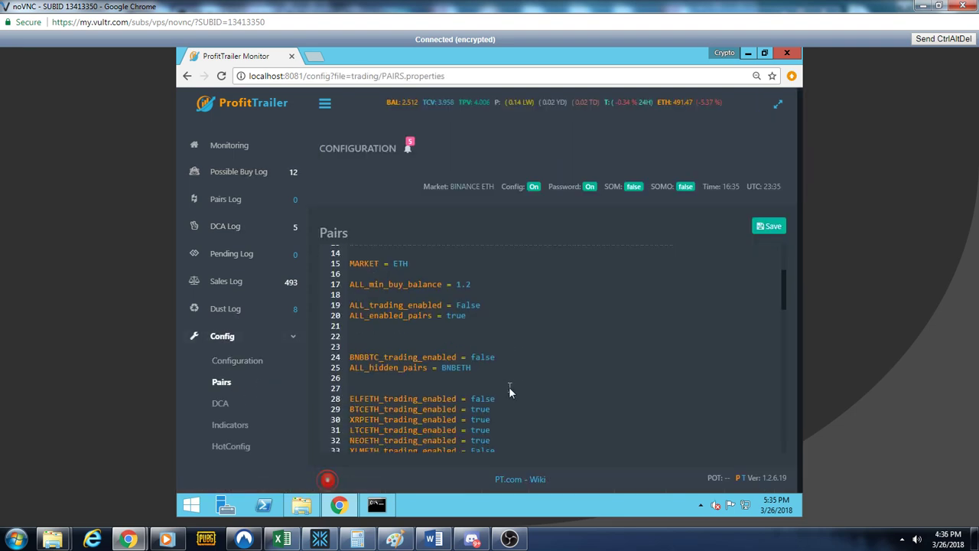
scroll(510, 390, "down", 2)
scroll(509, 390, "down", 2)
scroll(509, 390, "down", 2)
scroll(509, 390, "down", 2)
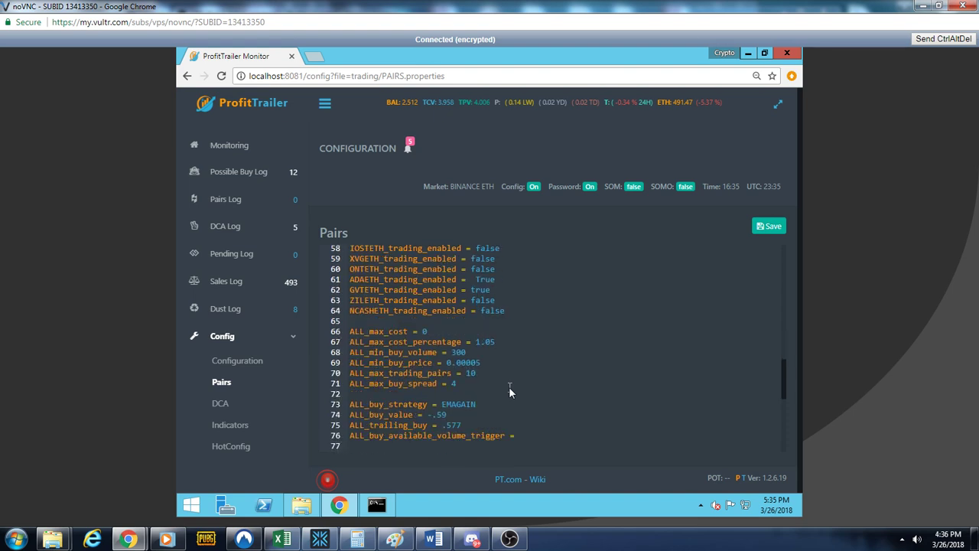
scroll(510, 390, "down", 2)
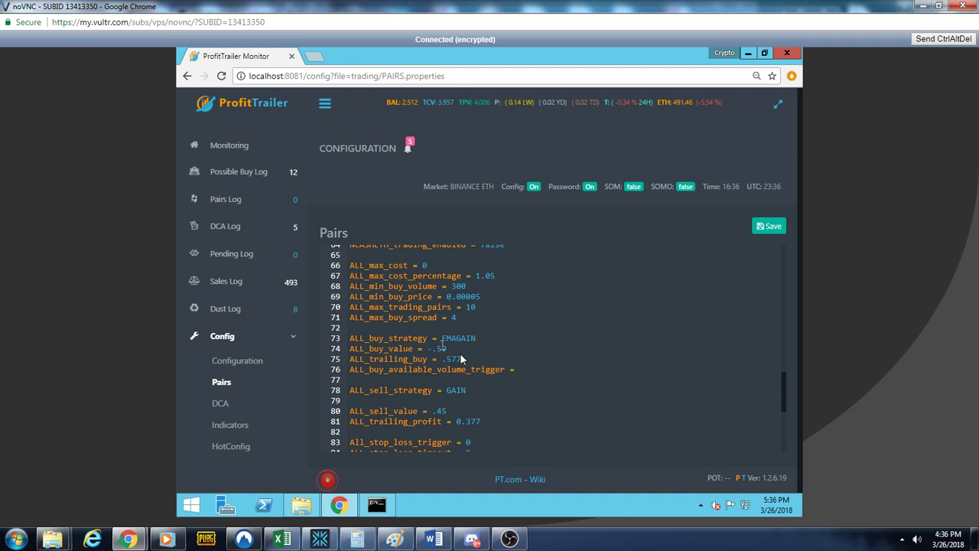
left_click(258, 172)
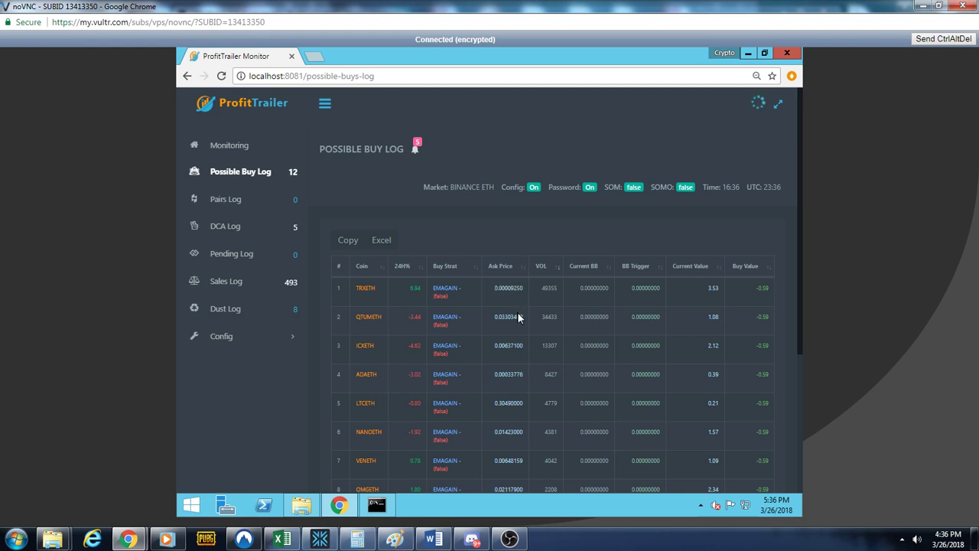
Step: Scroll the twelve possible buys down to Total records, then go to the DCA Log
scroll(517, 312, "down", 1)
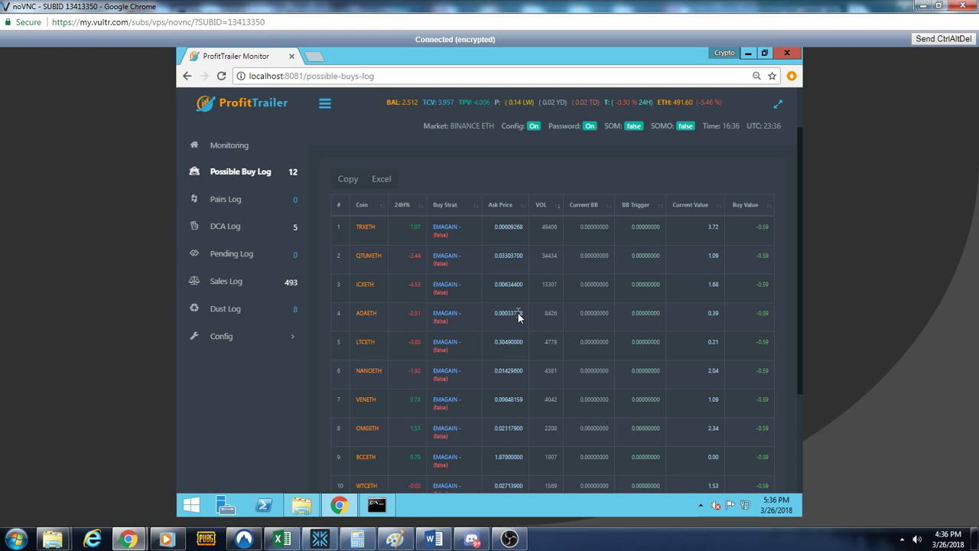
scroll(518, 313, "down", 1)
scroll(518, 313, "down", 1)
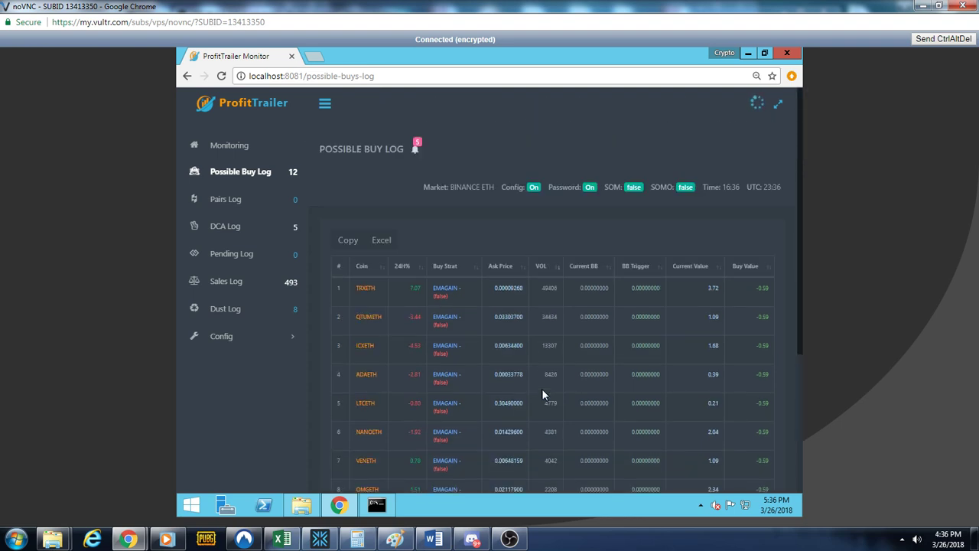
scroll(542, 387, "down", 3)
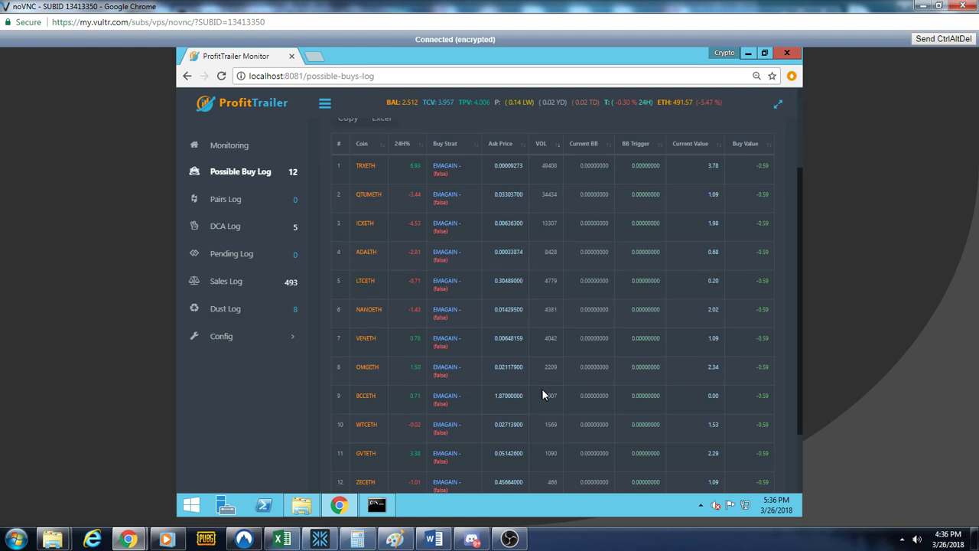
scroll(542, 390, "down", 2)
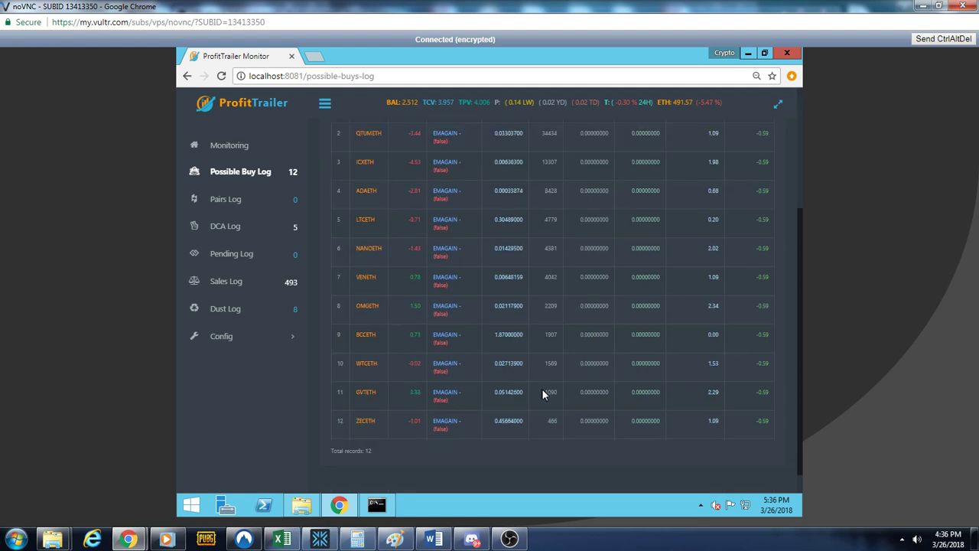
left_click(262, 229)
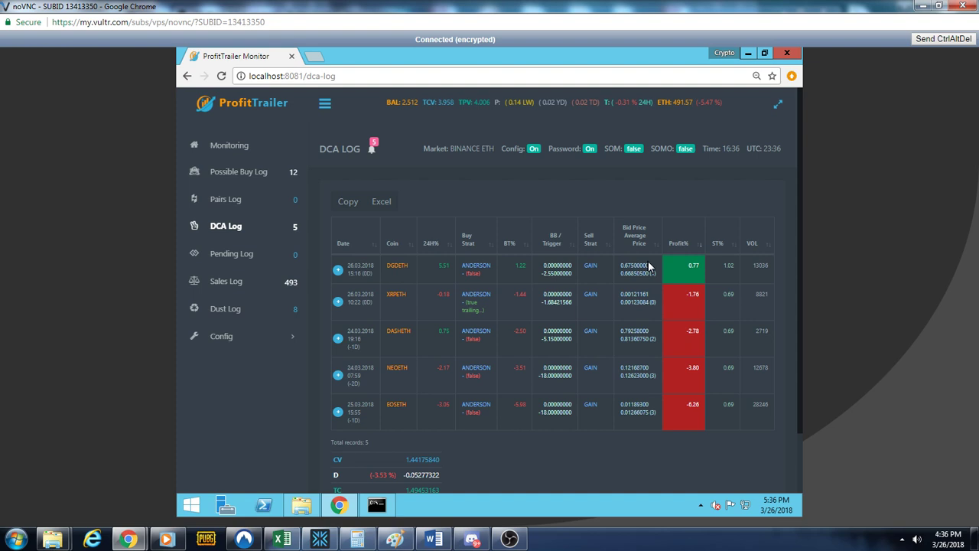
Step: Go to the Monitoring dashboard showing the 2.51 ETH balance and today's profit
left_click(268, 149)
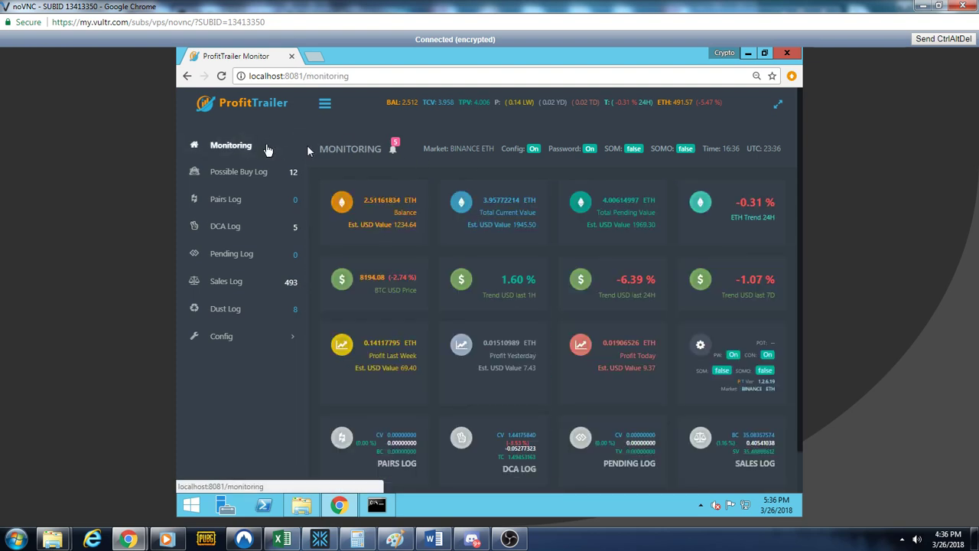